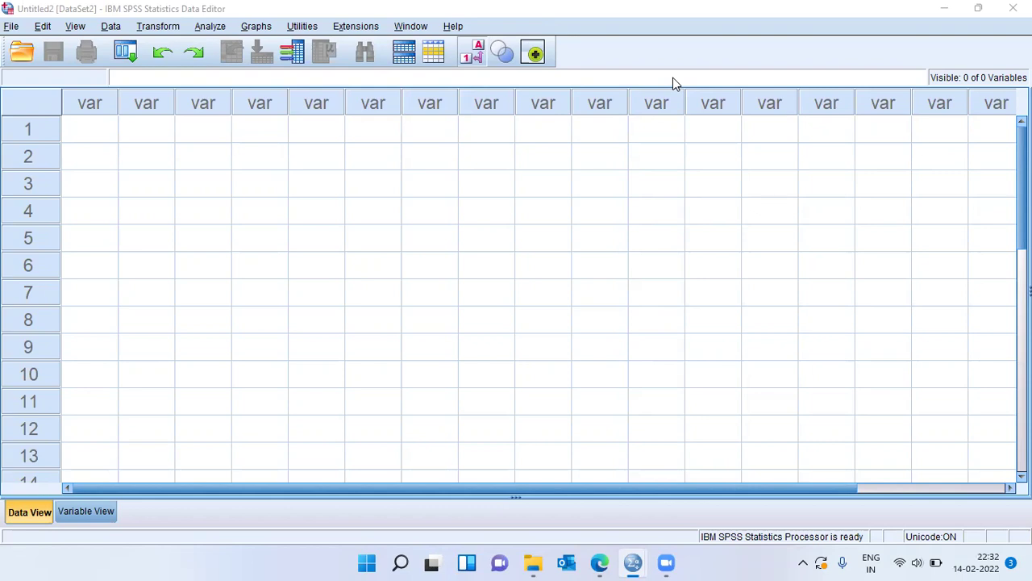
Open the Employee data.sav sample data file from the SPSS samples folder.
{"action": "left_click", "coordinate": [12, 26]}
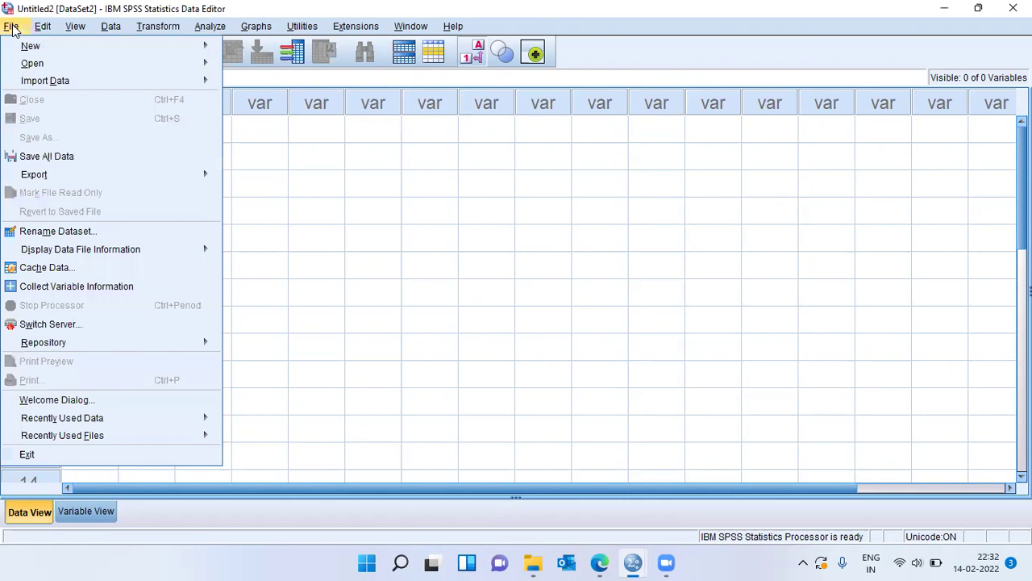
{"action": "mouse_move", "coordinate": [39, 67]}
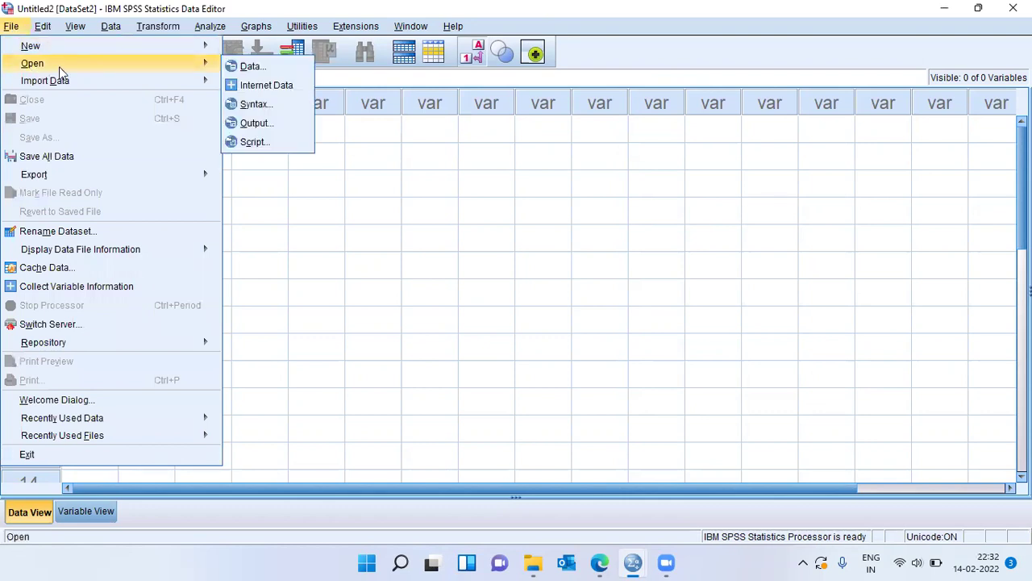
{"action": "left_click", "coordinate": [291, 68]}
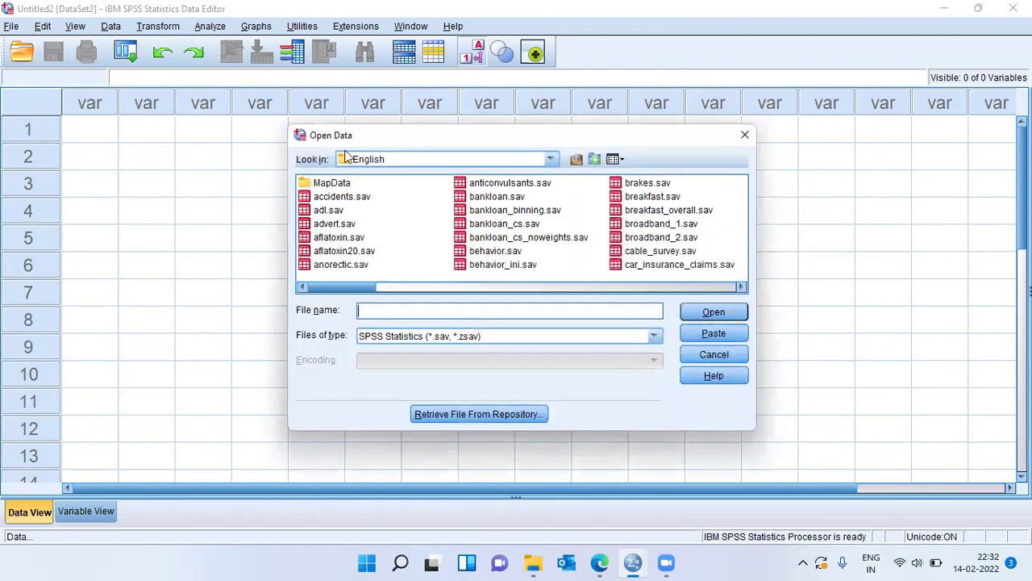
{"action": "left_click", "coordinate": [336, 229]}
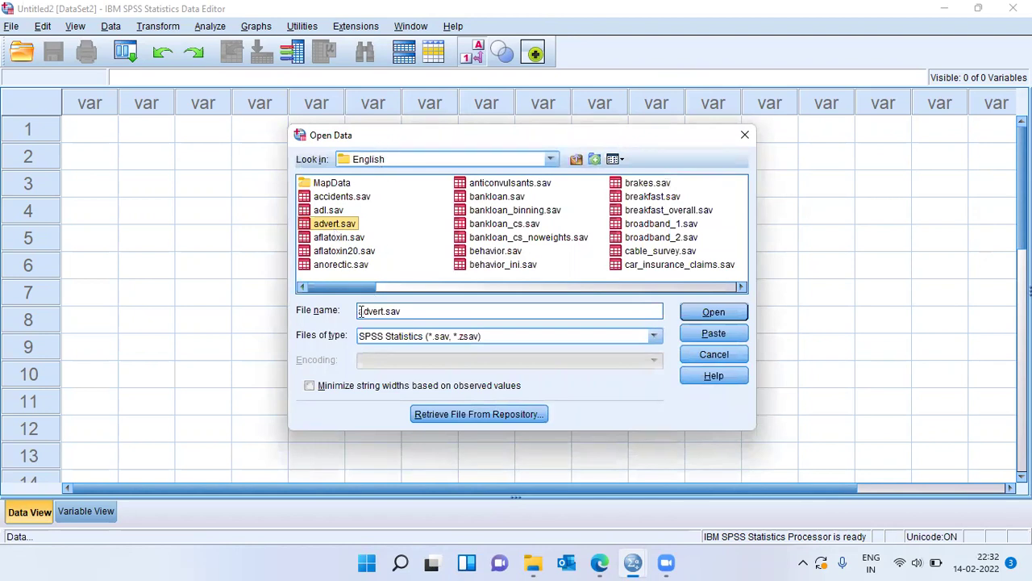
{"action": "key", "text": "e"}
{"action": "key", "text": "Return"}
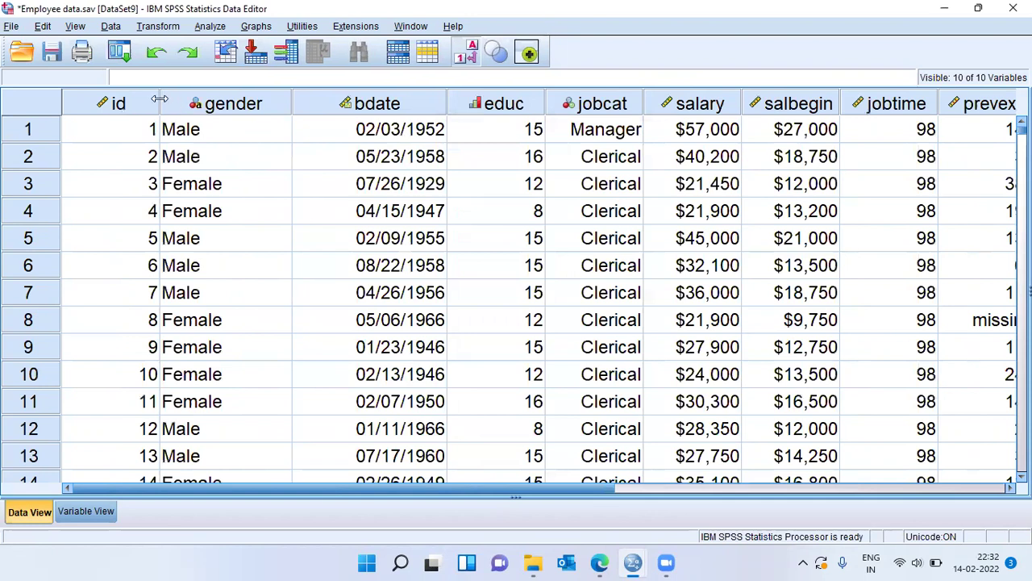
Narrow the id column and browse the gender, bdate and educ variables of the first case.
{"action": "left_click_drag", "start_coordinate": [158, 98], "coordinate": [114, 100]}
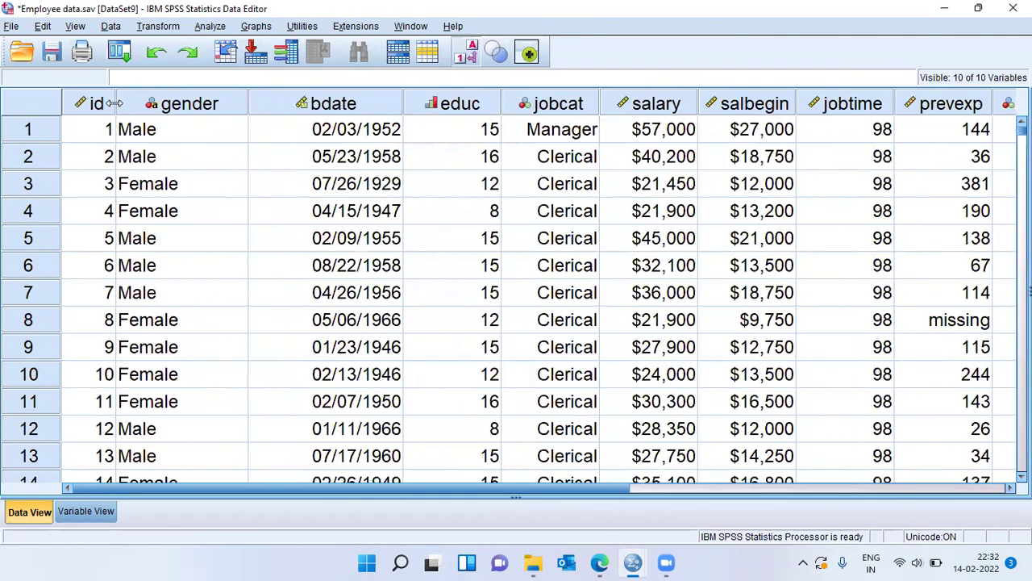
{"action": "left_click", "coordinate": [186, 108]}
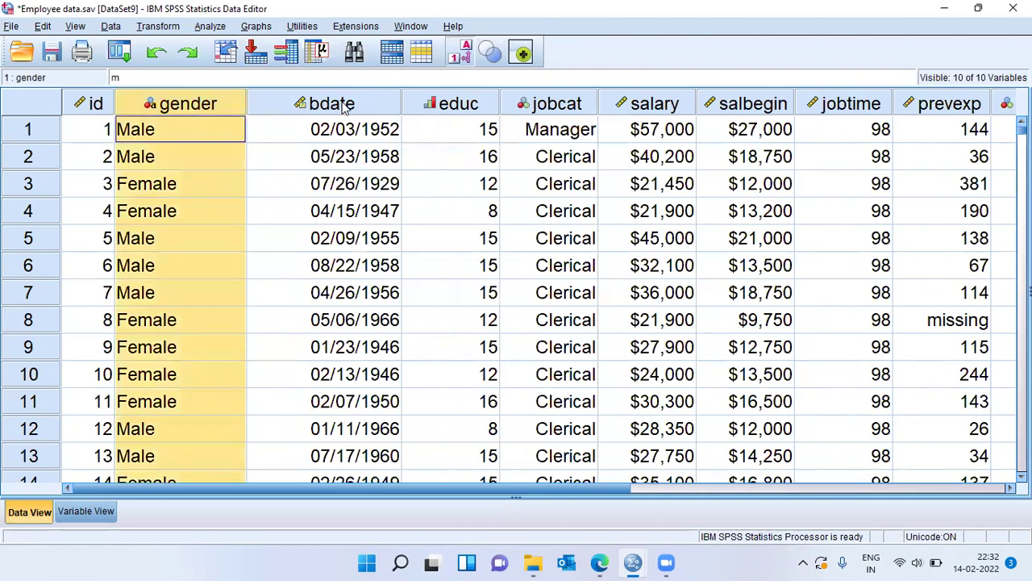
{"action": "left_click", "coordinate": [342, 107]}
{"action": "left_click", "coordinate": [482, 105]}
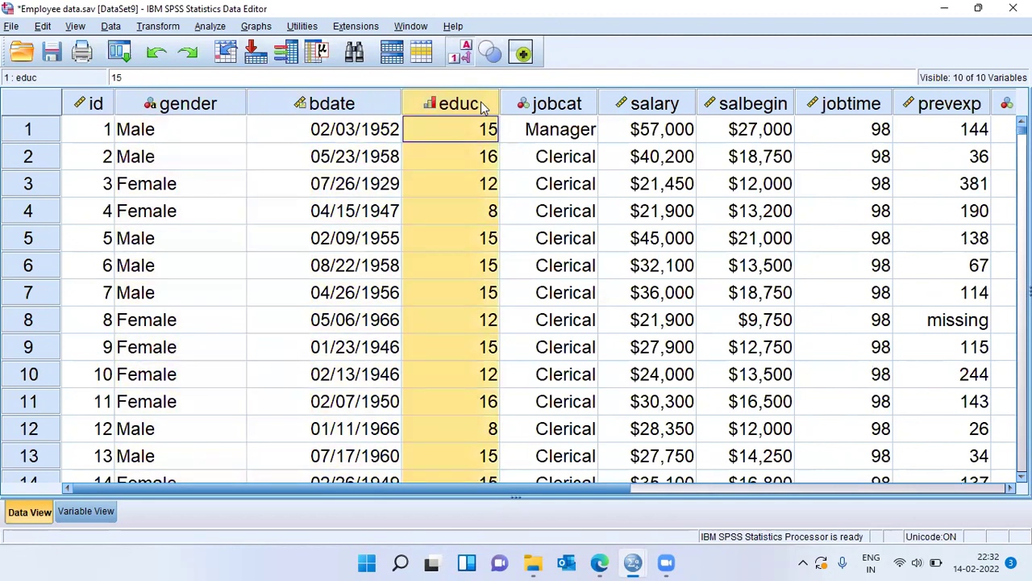
{"action": "key", "text": "Right"}
{"action": "key", "text": "Right"}
{"action": "key", "text": "Right"}
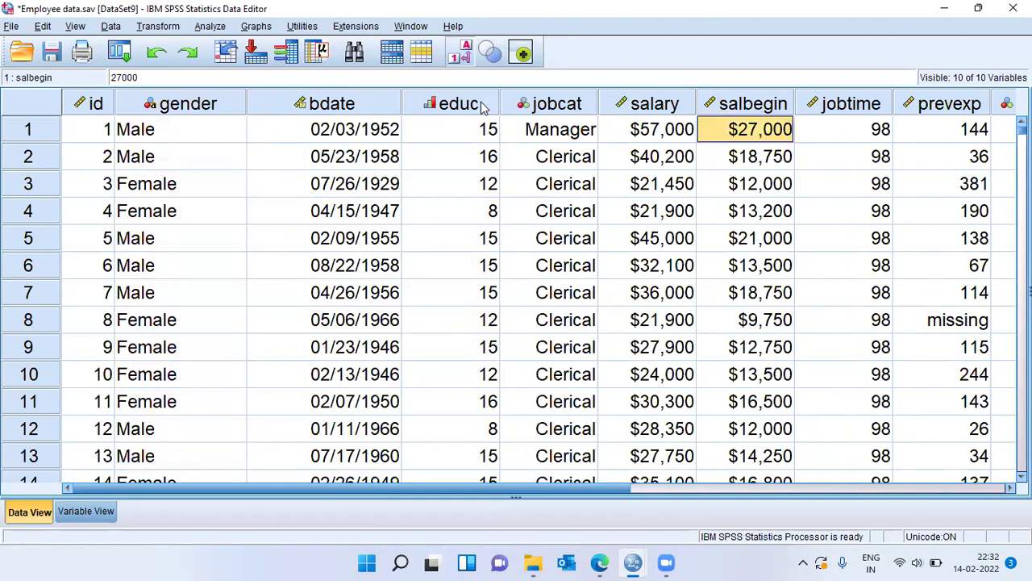
{"action": "key", "text": "Right"}
{"action": "key", "text": "Right"}
{"action": "key", "text": "Right"}
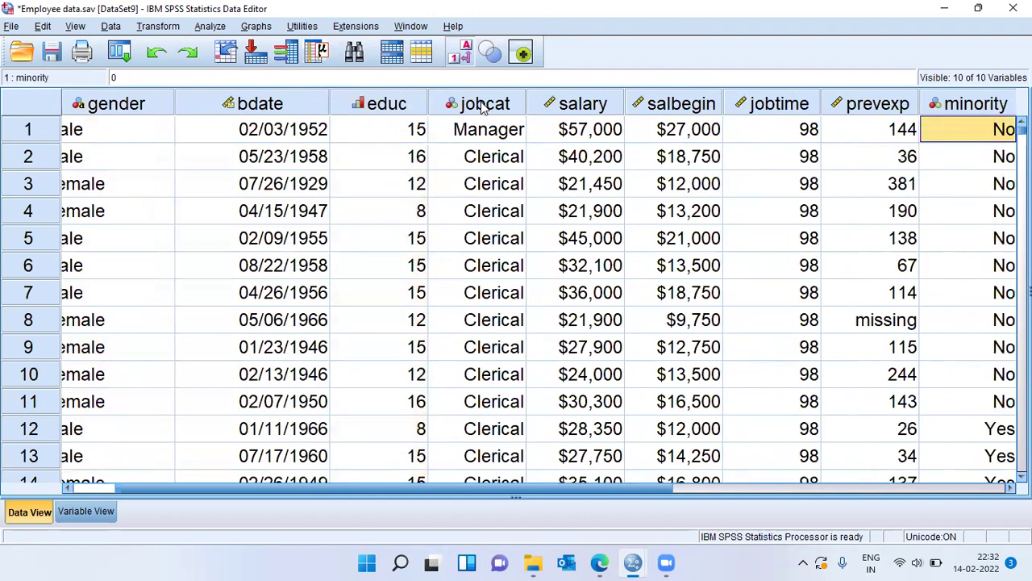
{"action": "key", "text": "Right"}
{"action": "key", "text": "Left"}
{"action": "key", "text": "Left"}
{"action": "key", "text": "Left"}
{"action": "key", "text": "Left"}
{"action": "key", "text": "Left"}
{"action": "key", "text": "Left"}
{"action": "key", "text": "Left"}
{"action": "key", "text": "Left"}
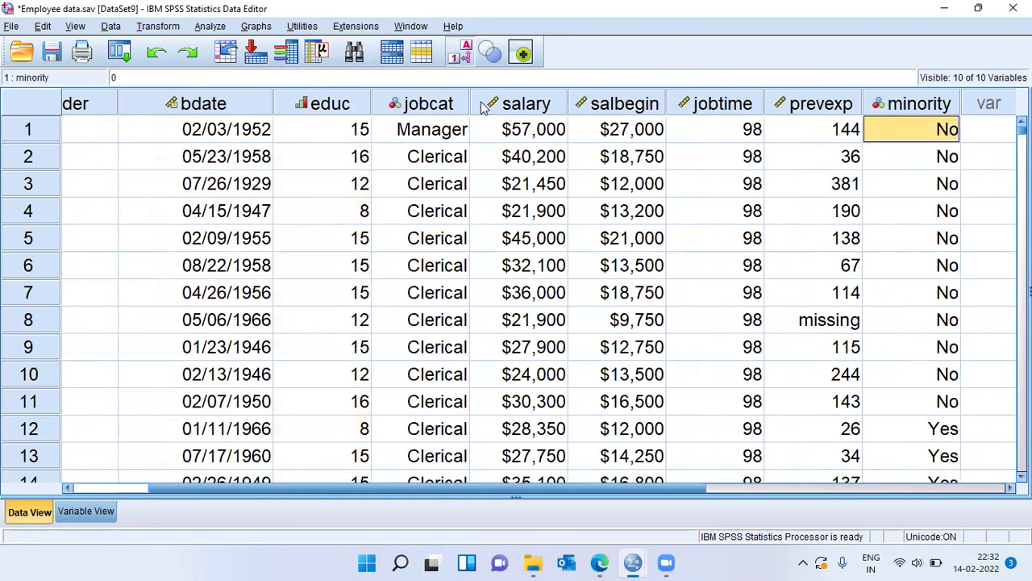
{"action": "key", "text": "Left"}
{"action": "key", "text": "Left"}
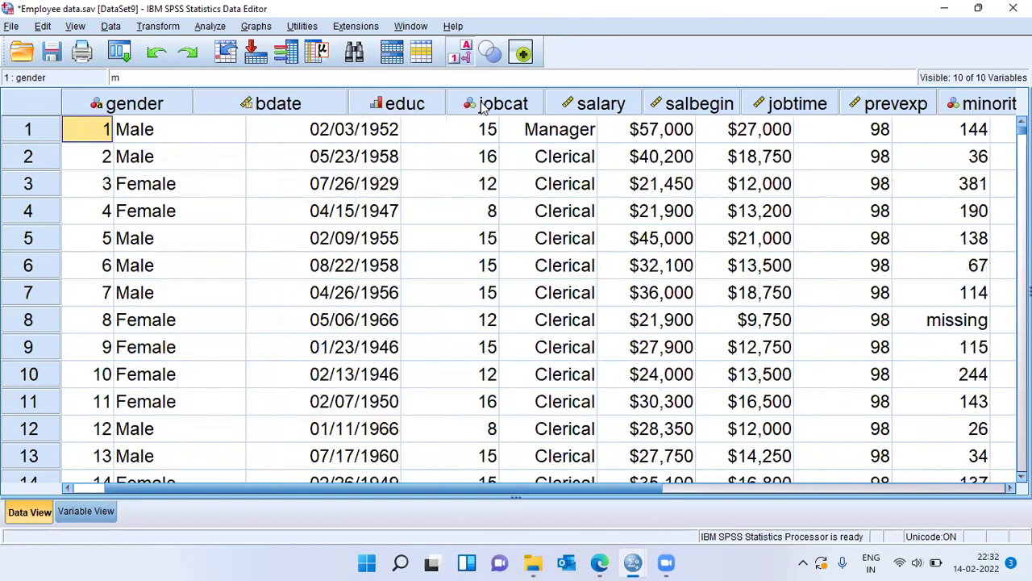
Jump to the last case, 474, then back to the first case and select the salary column.
{"action": "key", "text": "ctrl+Down"}
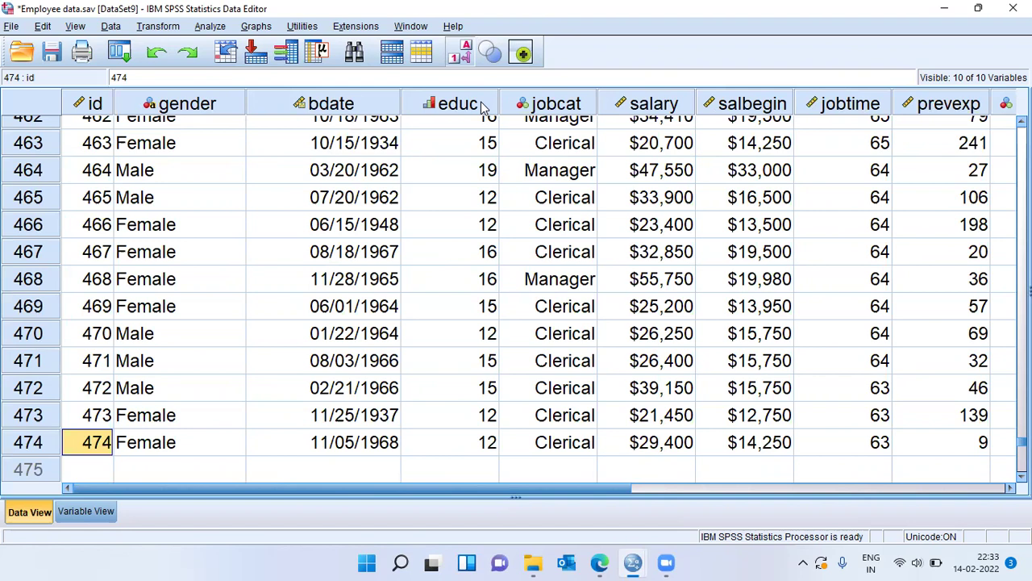
{"action": "key", "text": "ctrl+Home"}
{"action": "key", "text": "Tab"}
{"action": "key", "text": "Tab"}
{"action": "key", "text": "Tab"}
{"action": "key", "text": "Tab"}
{"action": "key", "text": "Tab"}
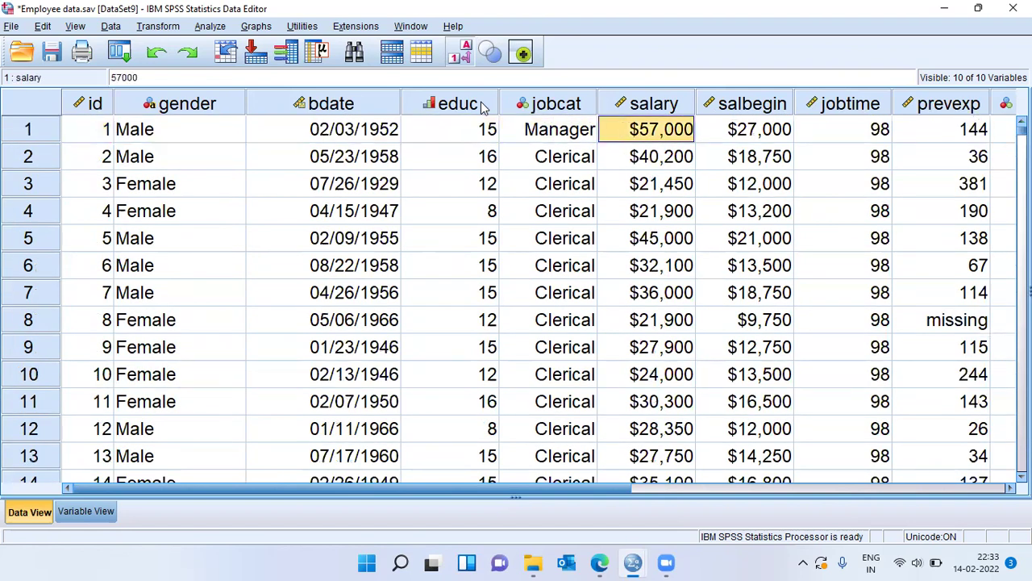
{"action": "left_click", "coordinate": [659, 112]}
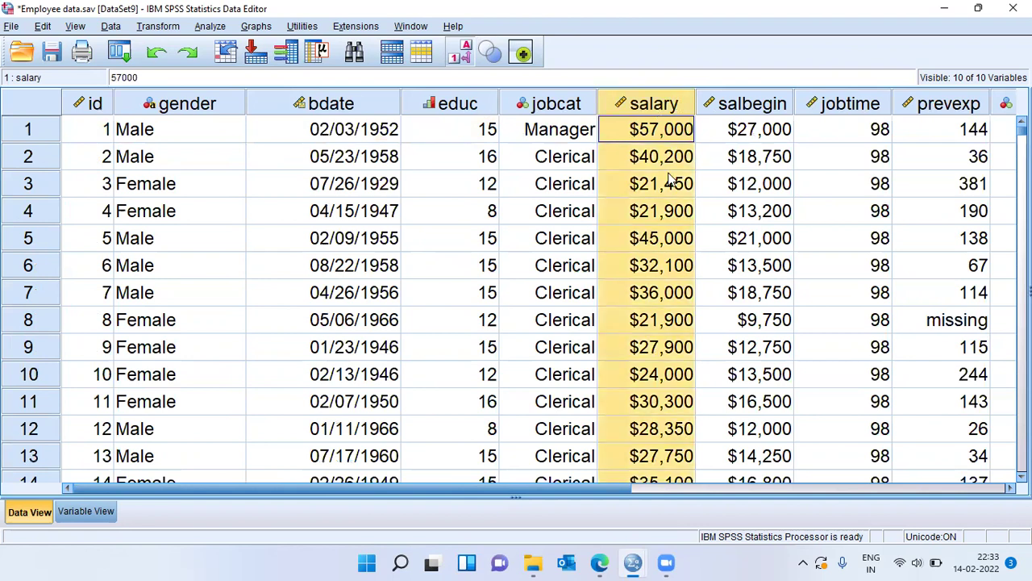
Set up Descriptive Statistics > Explore with Current Salary [salary] in the Dependent List.
{"action": "left_click", "coordinate": [212, 26]}
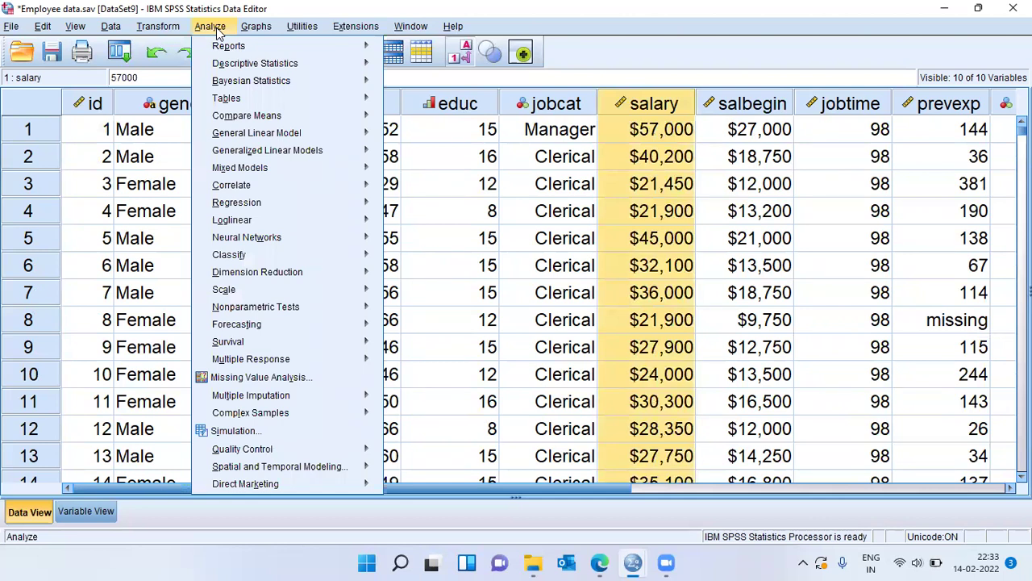
{"action": "mouse_move", "coordinate": [231, 66]}
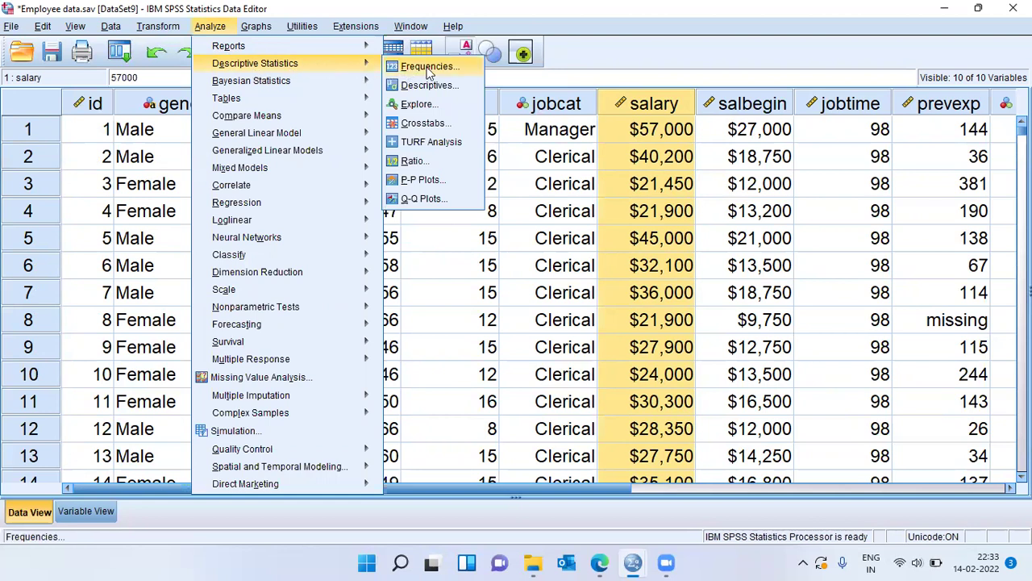
{"action": "left_click", "coordinate": [446, 114]}
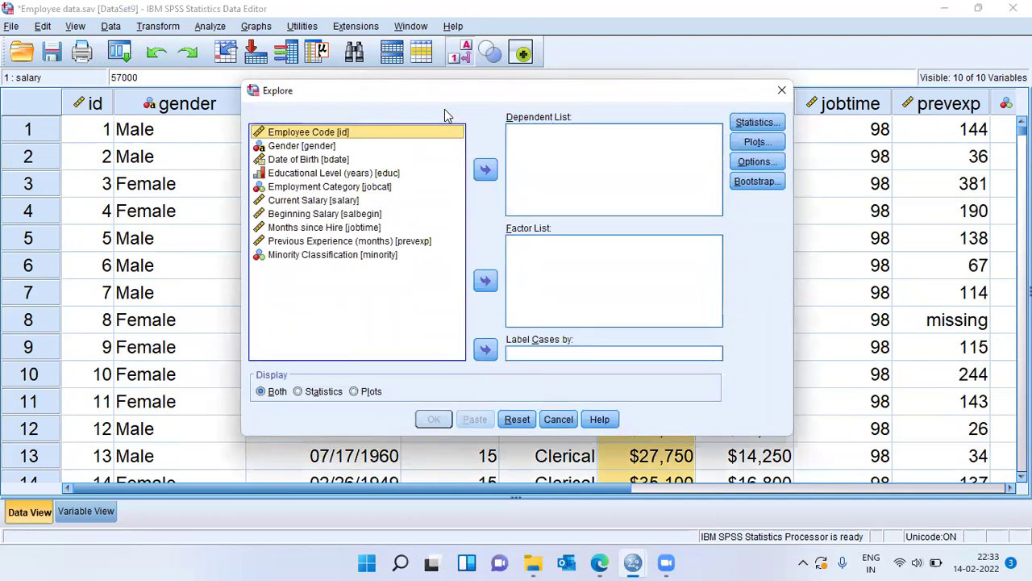
{"action": "left_click", "coordinate": [289, 200]}
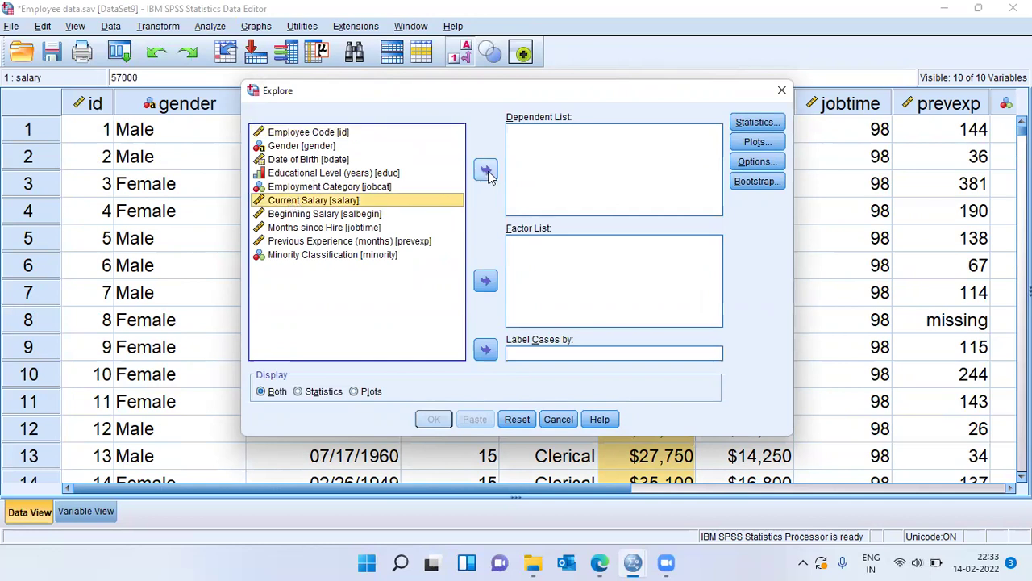
{"action": "left_click", "coordinate": [488, 172]}
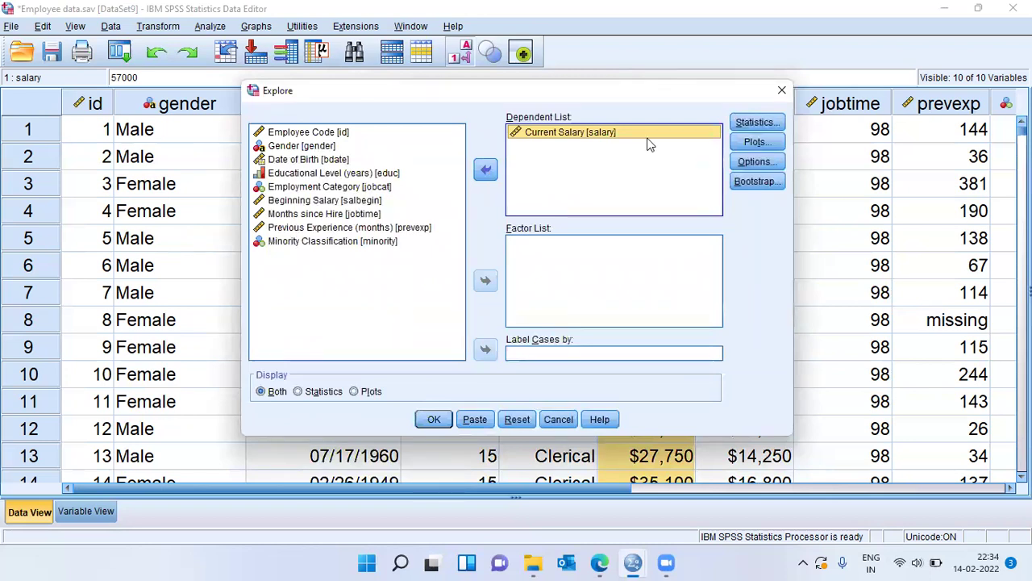
Turn on Normality plots with tests and run the Explore analysis of Current Salary.
{"action": "left_click", "coordinate": [752, 125]}
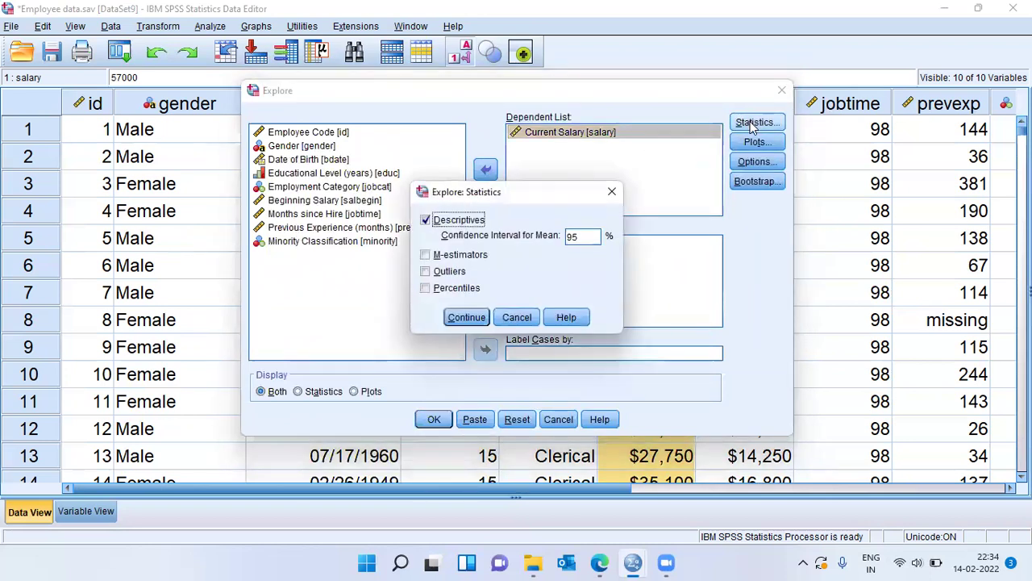
{"action": "left_click", "coordinate": [517, 317]}
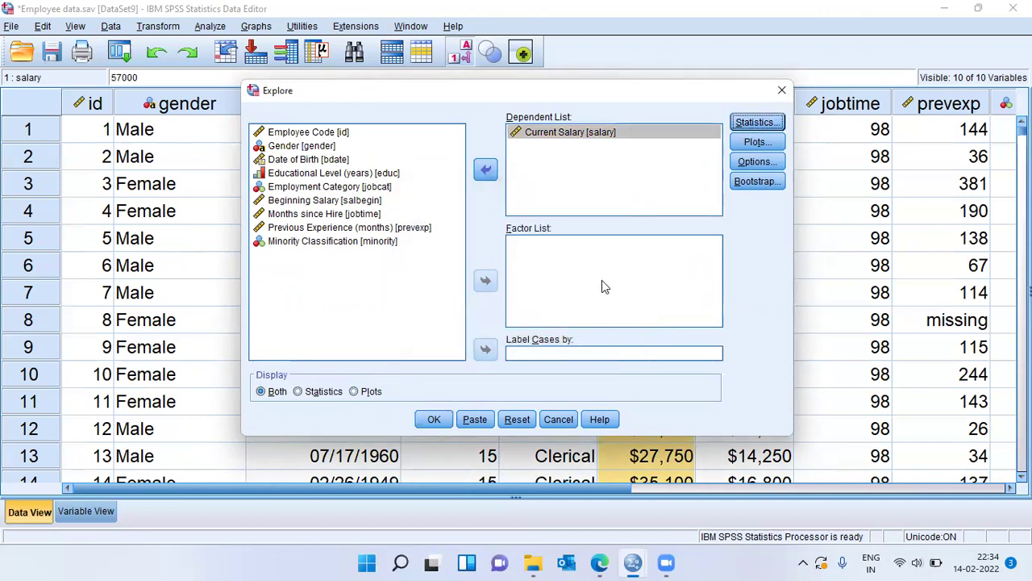
{"action": "left_click", "coordinate": [758, 143]}
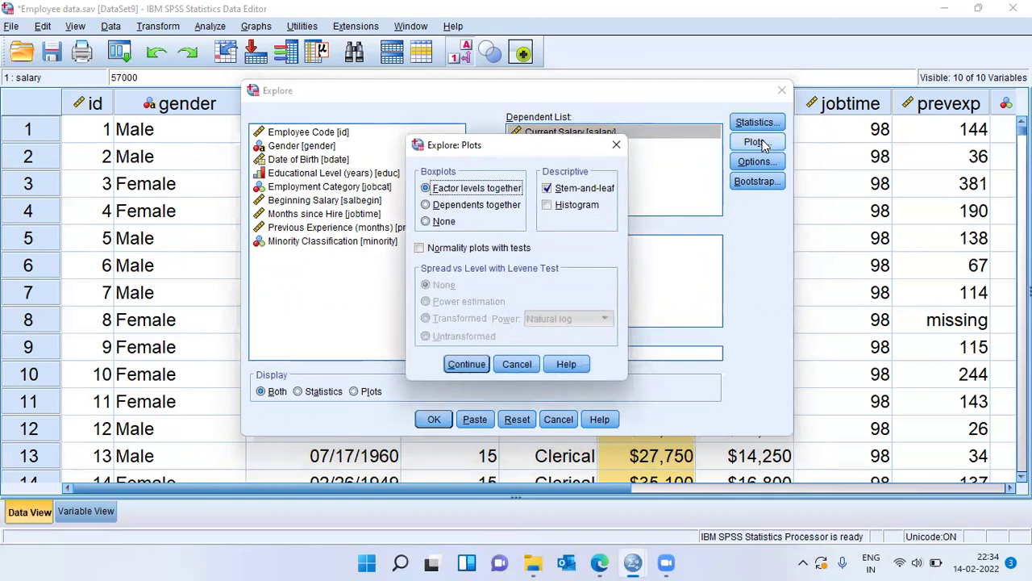
{"action": "left_click", "coordinate": [420, 250]}
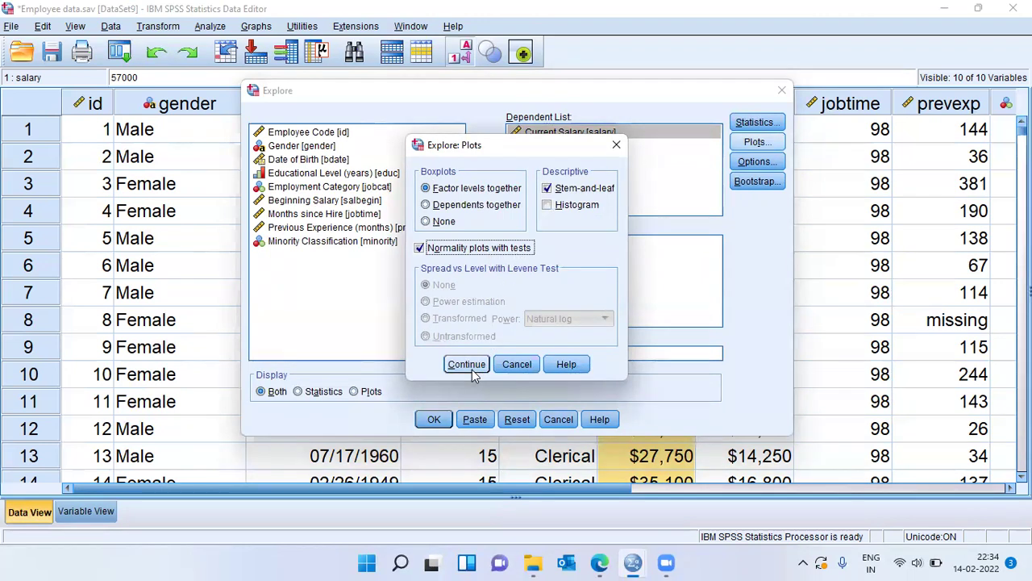
{"action": "left_click", "coordinate": [467, 364]}
{"action": "left_click", "coordinate": [434, 418]}
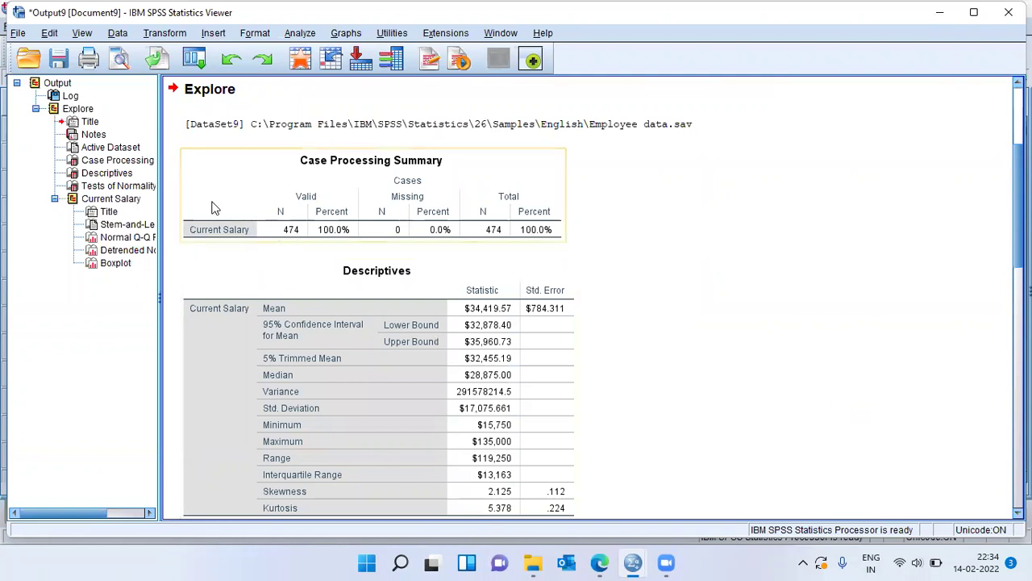
{"action": "left_click", "coordinate": [114, 187]}
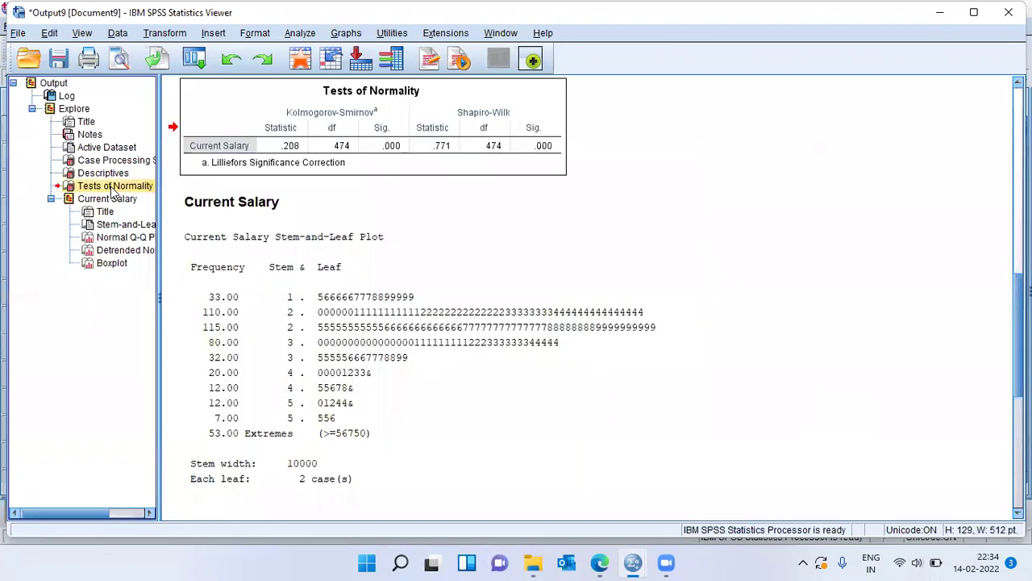
{"action": "left_click", "coordinate": [317, 150]}
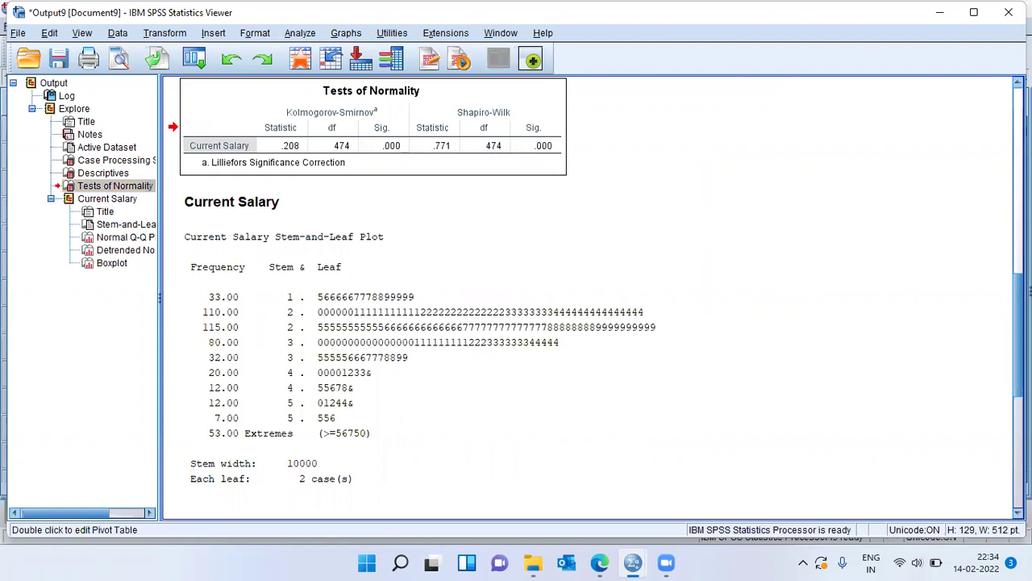
{"action": "scroll", "coordinate": [596, 292], "scroll_direction": "up", "scroll_amount": 1}
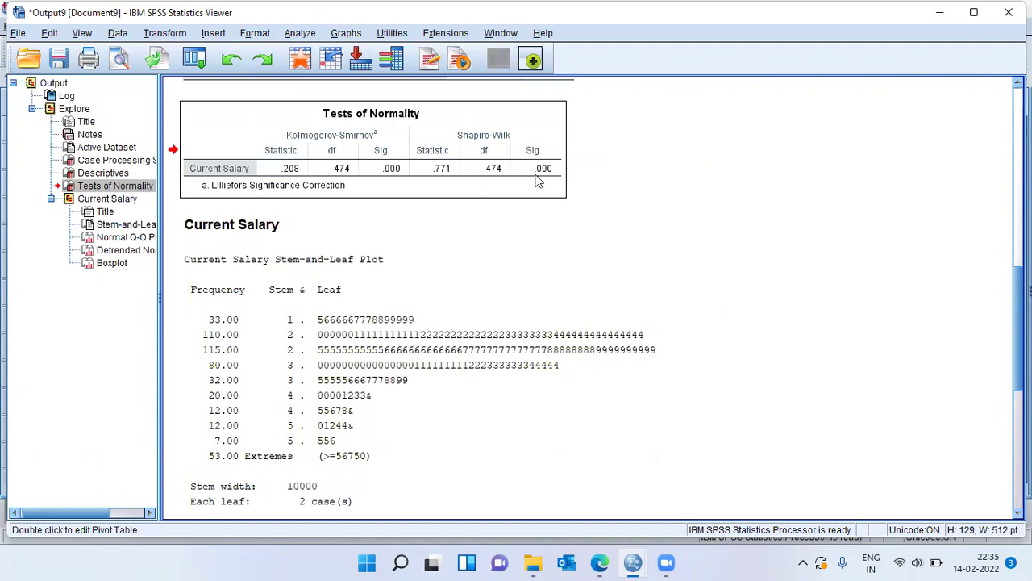
{"action": "left_click", "coordinate": [395, 181]}
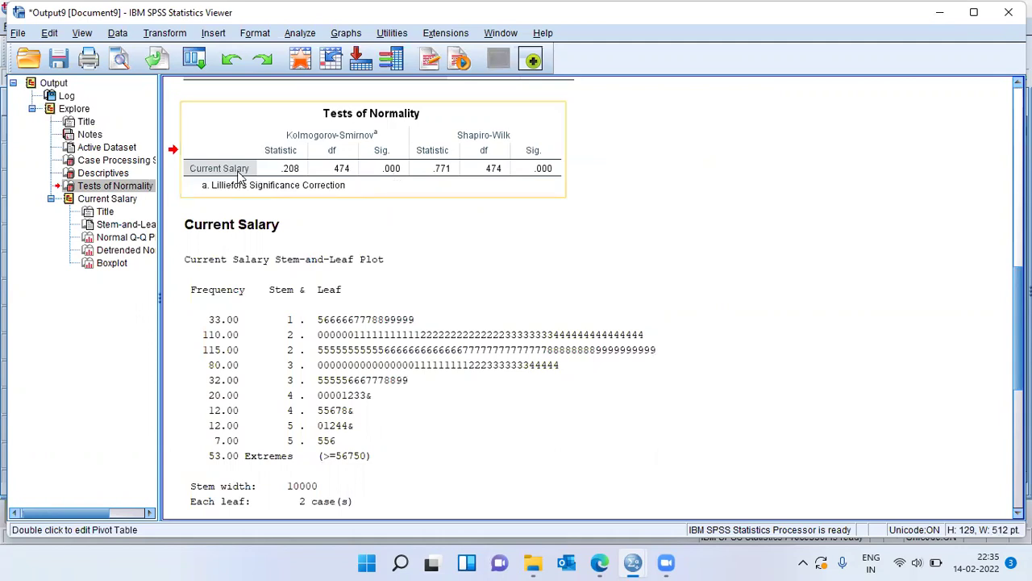
{"action": "left_click", "coordinate": [397, 184]}
{"action": "left_click", "coordinate": [392, 180]}
{"action": "left_click", "coordinate": [393, 182]}
{"action": "left_click", "coordinate": [393, 182]}
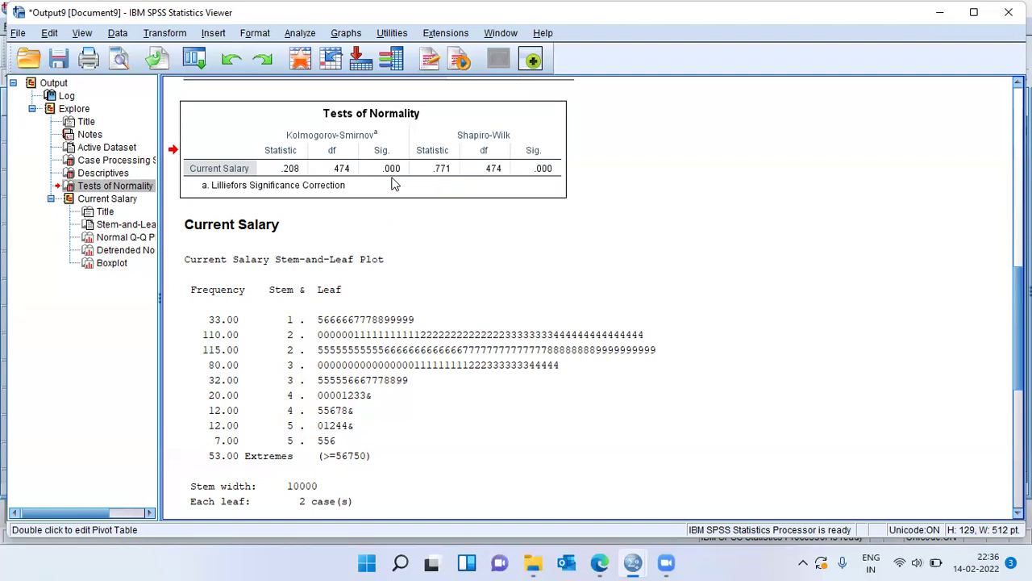
{"action": "left_click", "coordinate": [393, 184]}
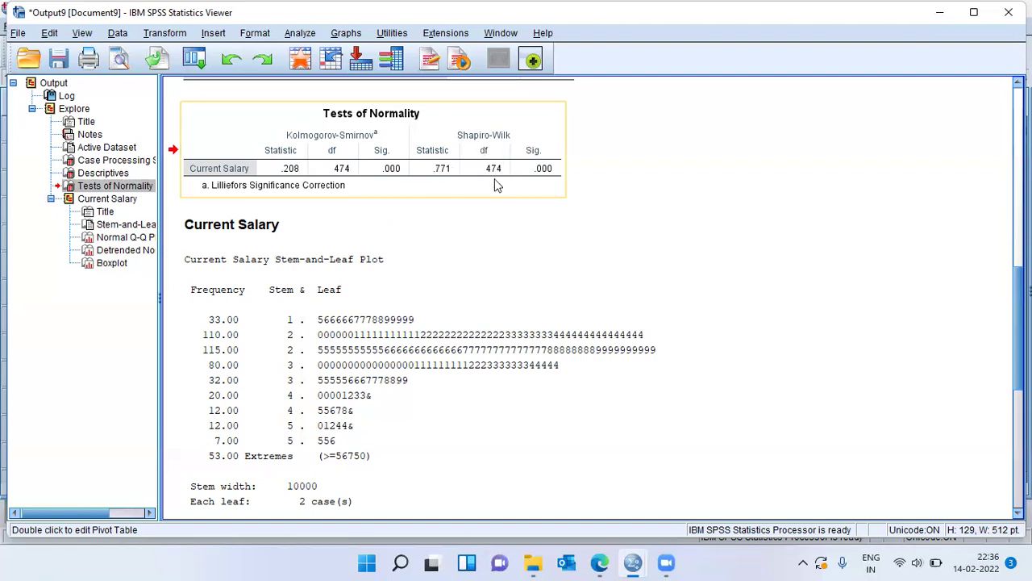
{"action": "left_click", "coordinate": [553, 185]}
{"action": "left_click", "coordinate": [544, 179]}
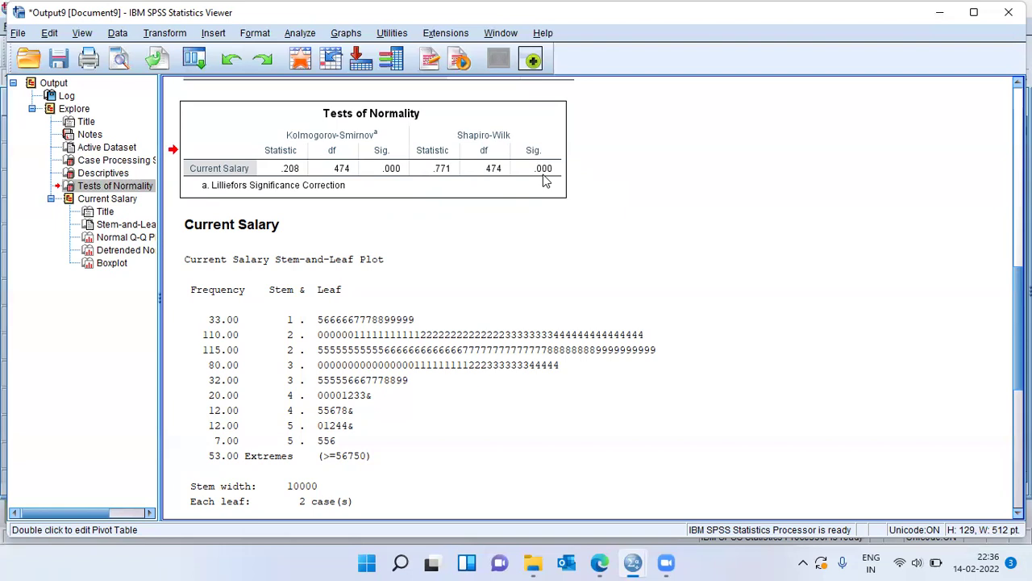
{"action": "left_click", "coordinate": [546, 181]}
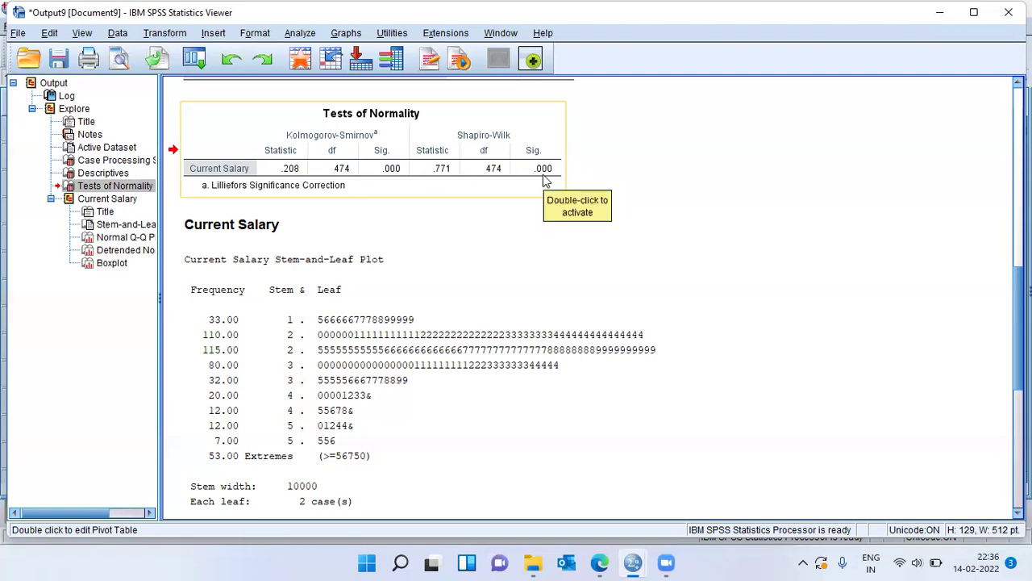
{"action": "double_click", "coordinate": [545, 180]}
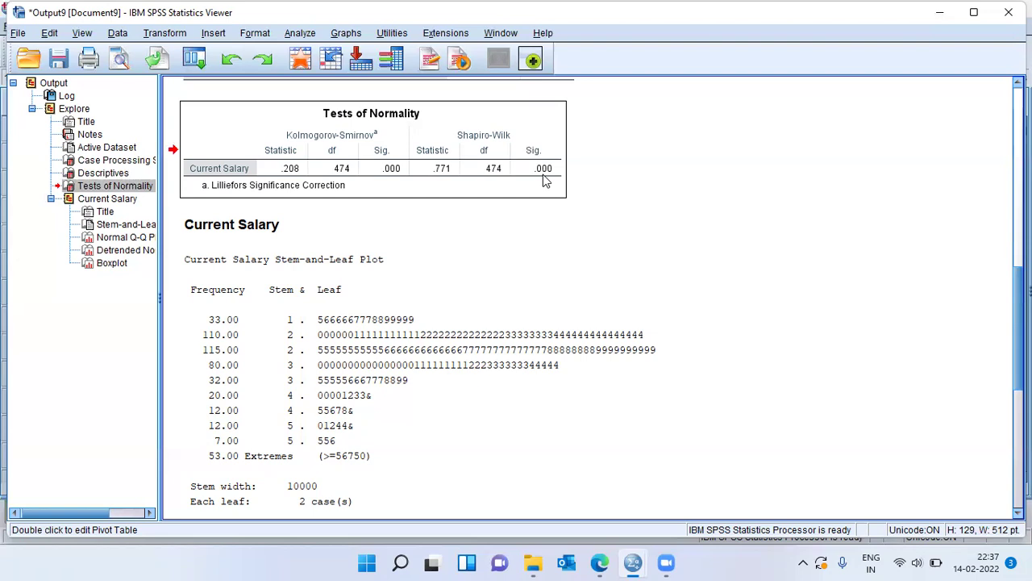
{"action": "left_click", "coordinate": [446, 208]}
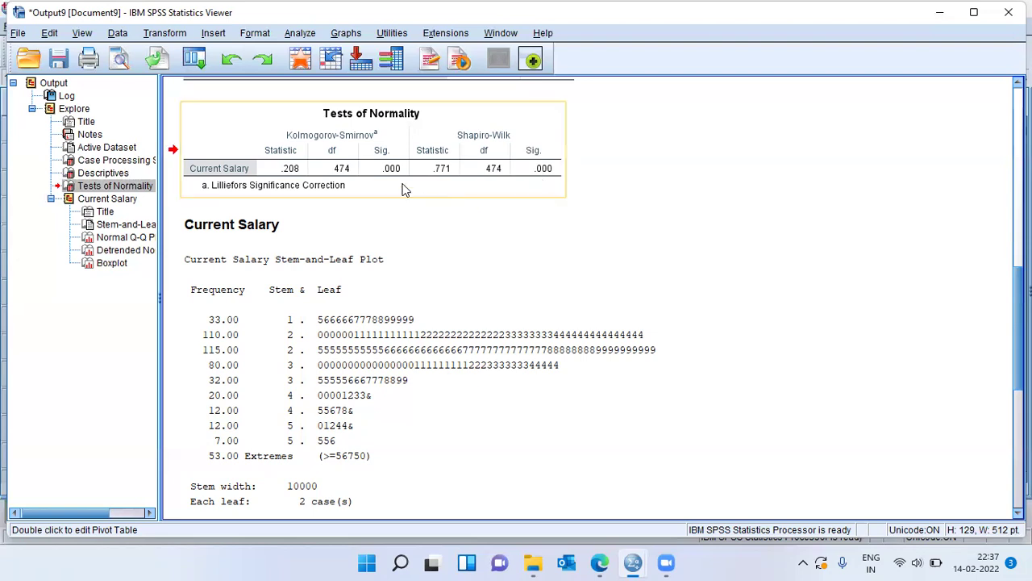
{"action": "double_click", "coordinate": [549, 185]}
{"action": "left_click", "coordinate": [361, 145]}
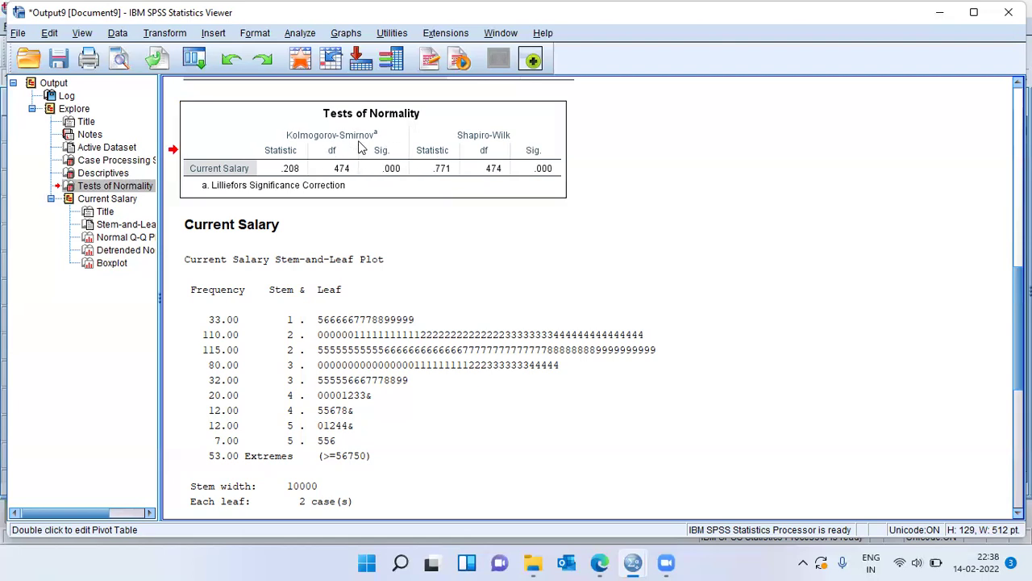
{"action": "left_click", "coordinate": [395, 183]}
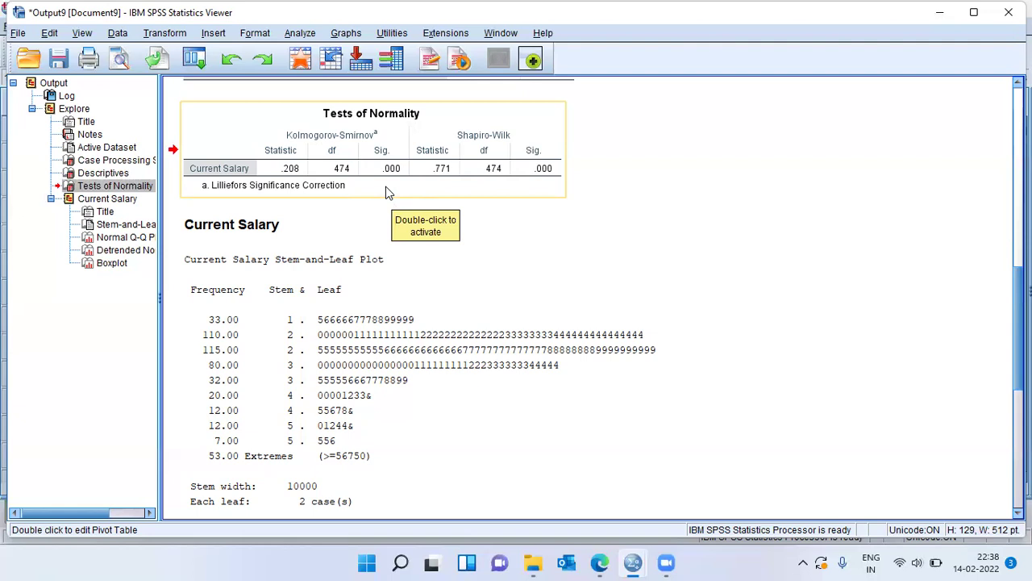
{"action": "double_click", "coordinate": [385, 186]}
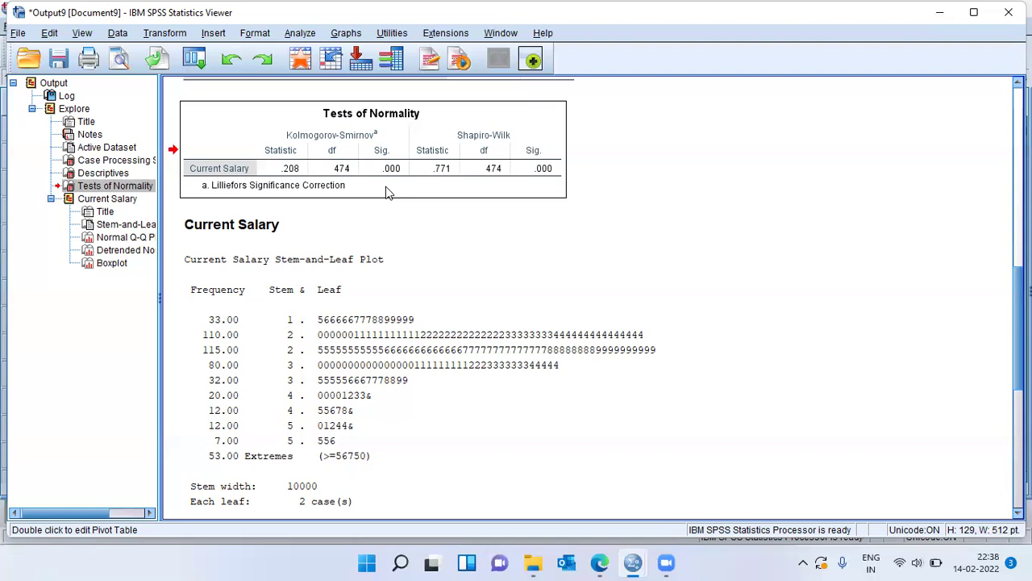
Rerun Explore with Beginning Salary, Months since Hire and Previous Experience added alongside Current Salary.
{"action": "left_click", "coordinate": [308, 36]}
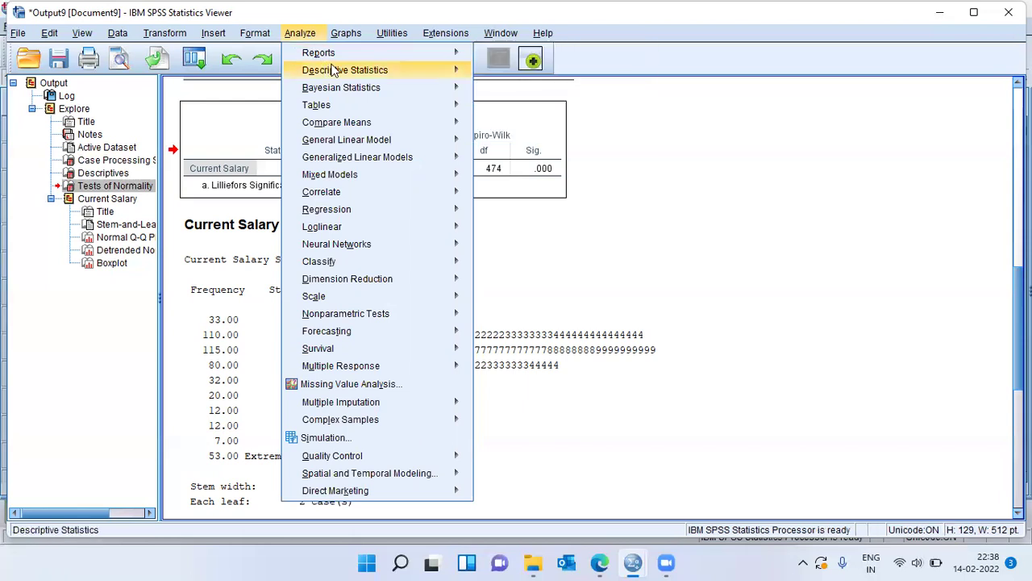
{"action": "mouse_move", "coordinate": [351, 71]}
{"action": "key", "text": "Right"}
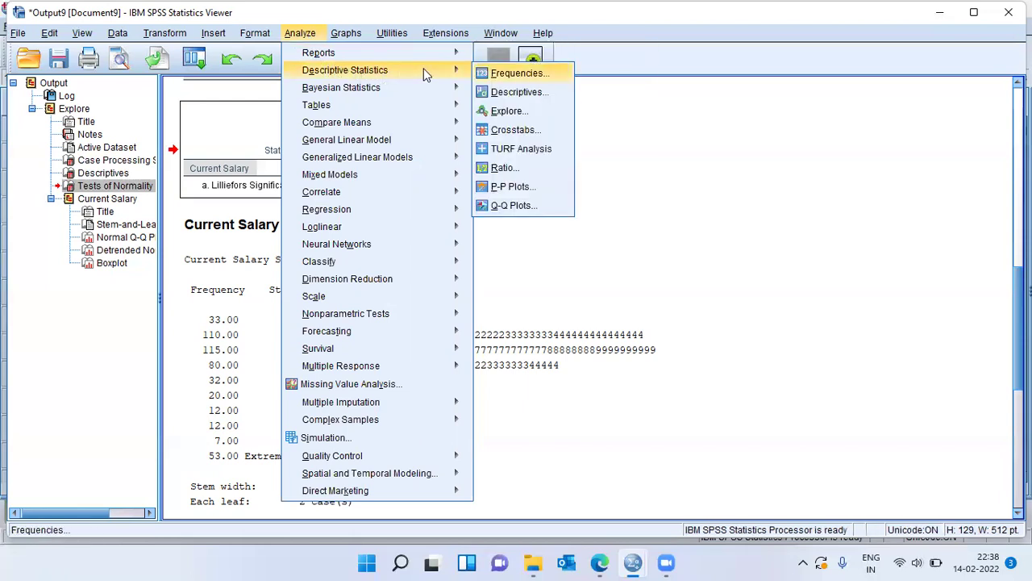
{"action": "left_click", "coordinate": [539, 111]}
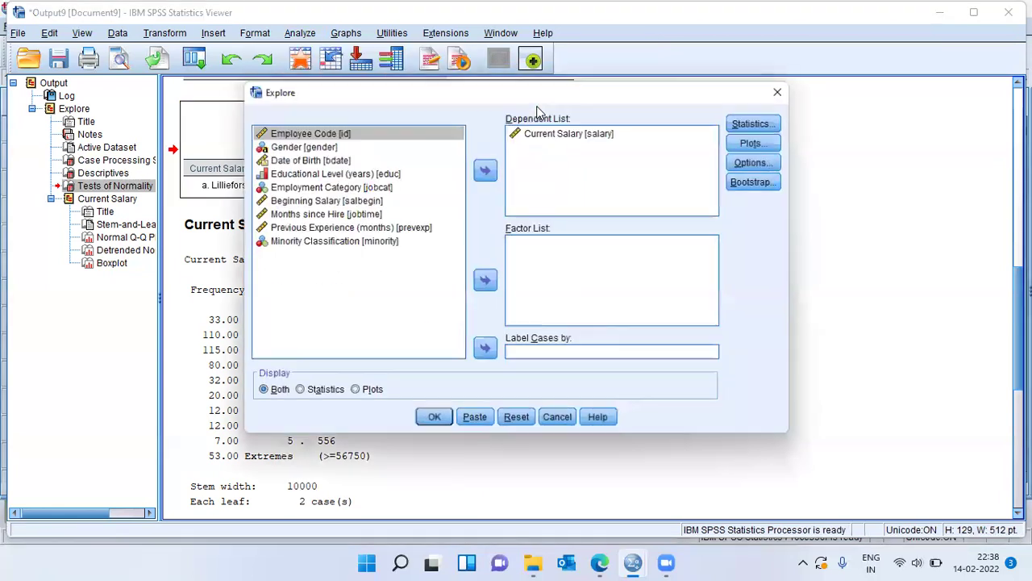
{"action": "left_click", "coordinate": [366, 200]}
{"action": "left_click", "coordinate": [486, 170]}
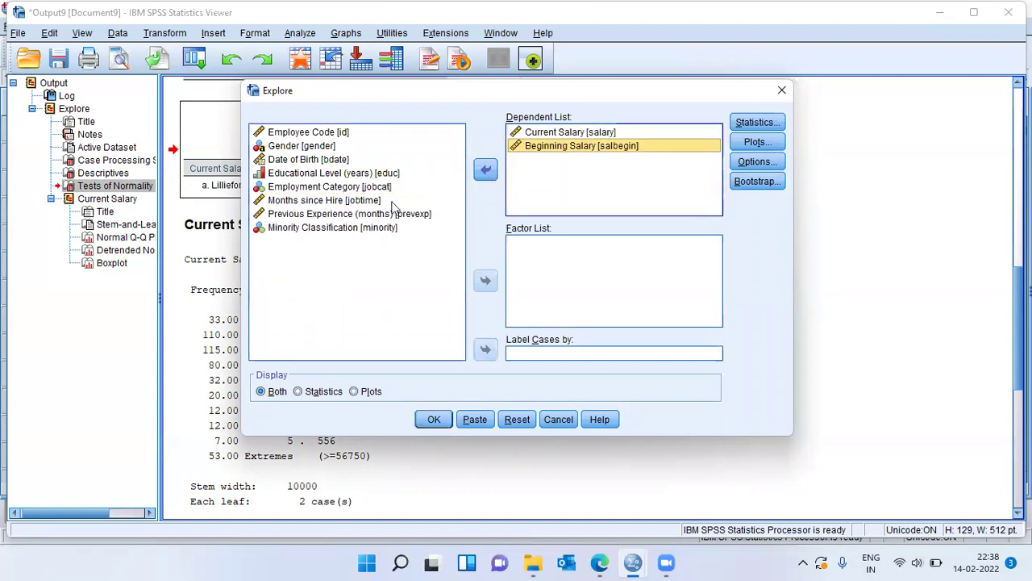
{"action": "left_click", "coordinate": [484, 171]}
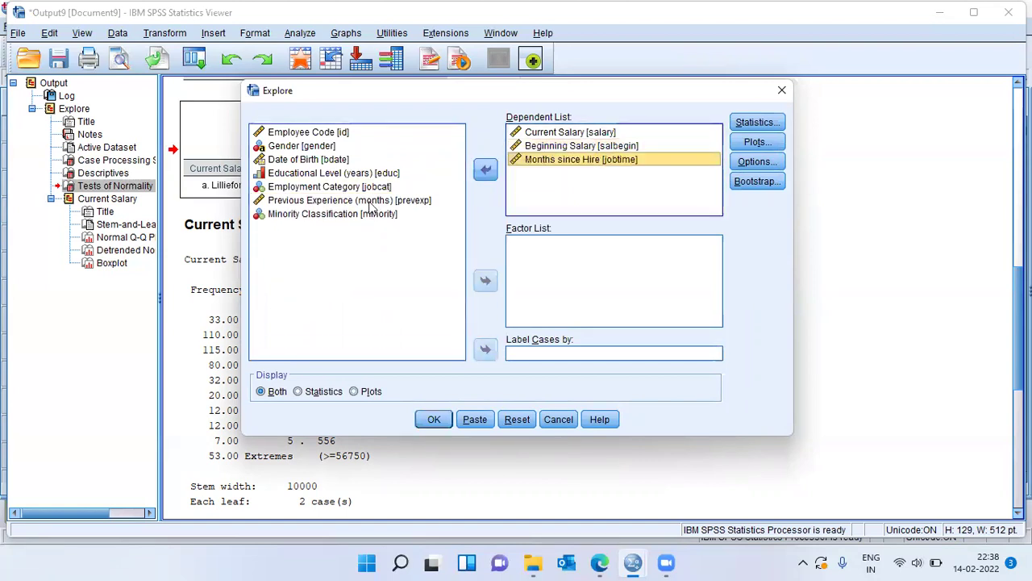
{"action": "left_click", "coordinate": [485, 170]}
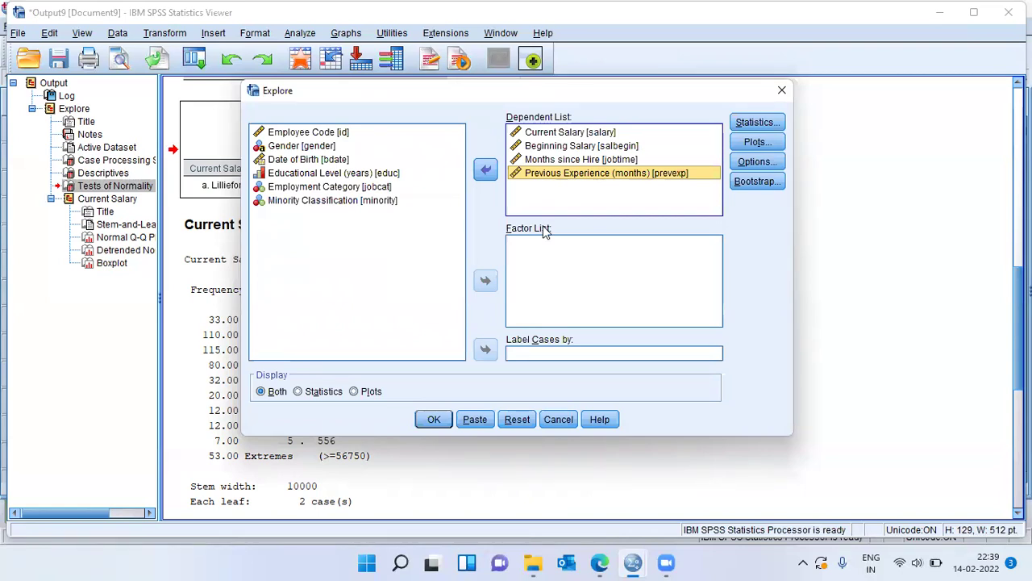
{"action": "left_click", "coordinate": [434, 421]}
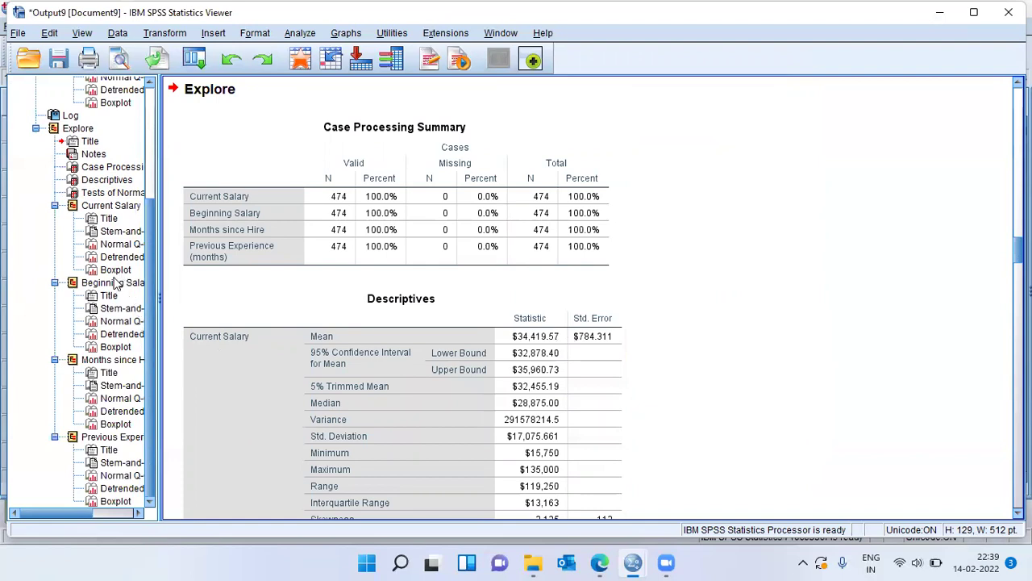
Show the Tests of Normality table from the output outline.
{"action": "left_click", "coordinate": [101, 193]}
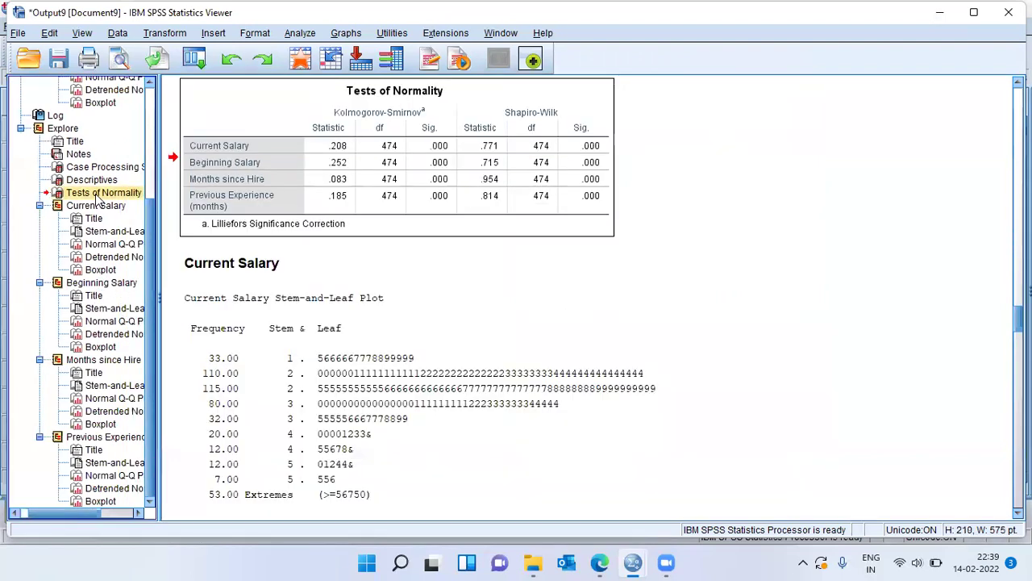
{"action": "left_click", "coordinate": [441, 160]}
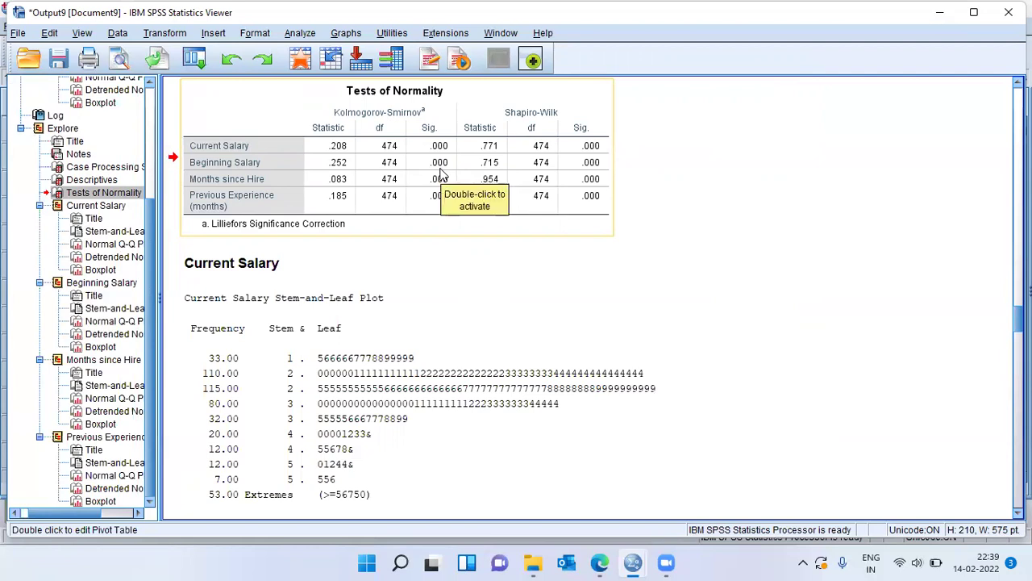
{"action": "left_click", "coordinate": [442, 175]}
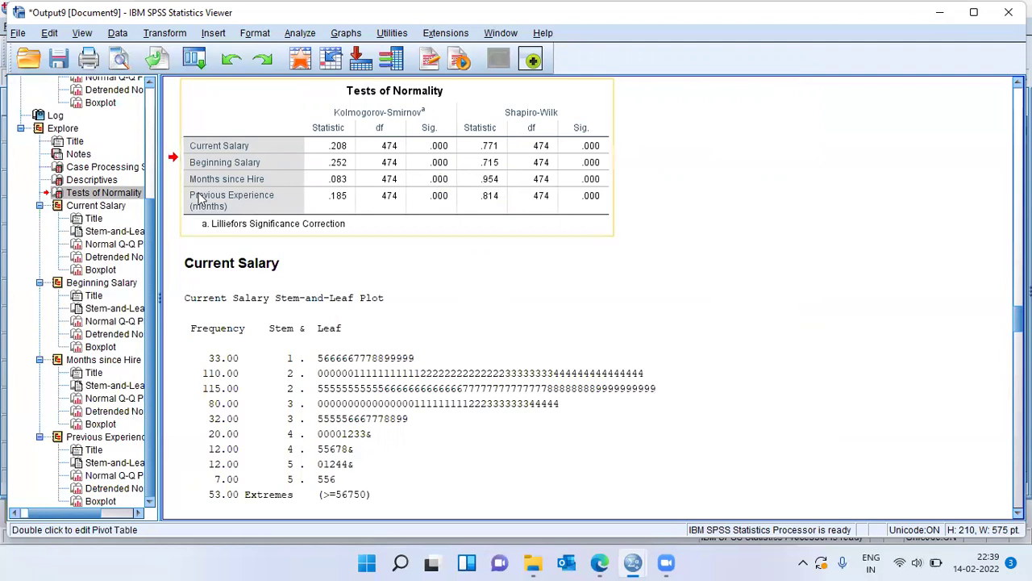
{"action": "left_click", "coordinate": [443, 186]}
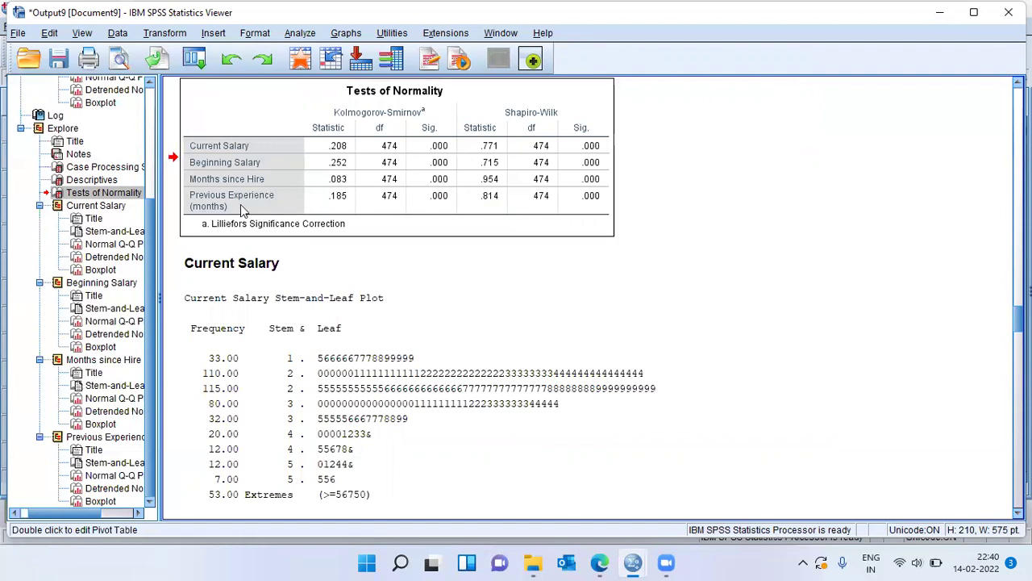
{"action": "left_click", "coordinate": [440, 211]}
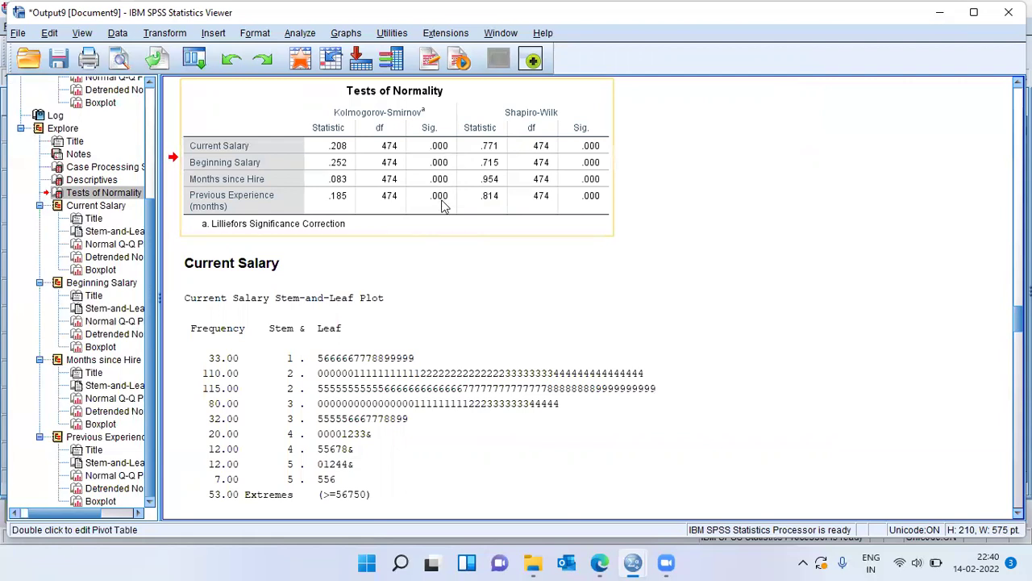
{"action": "left_click", "coordinate": [442, 210]}
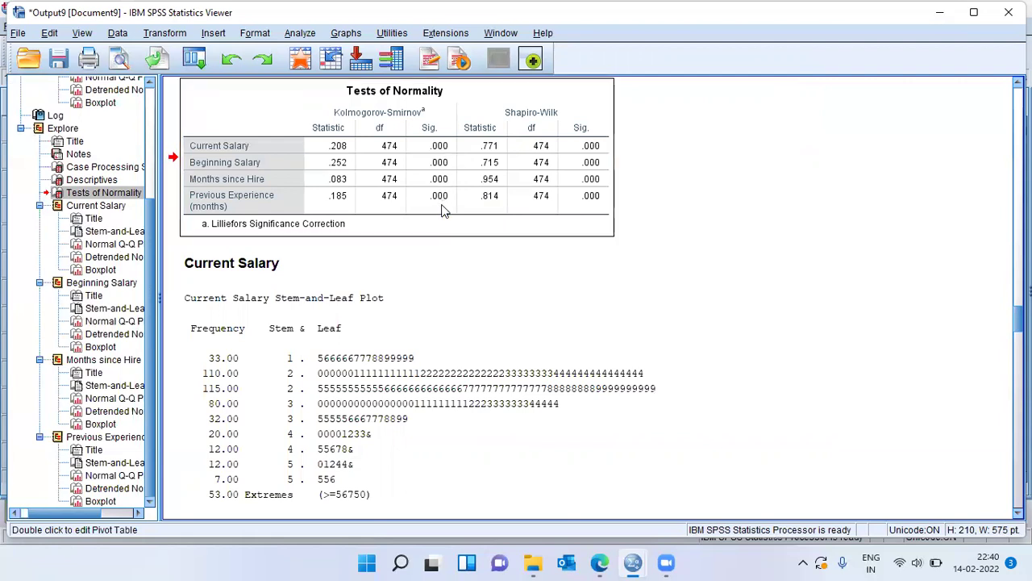